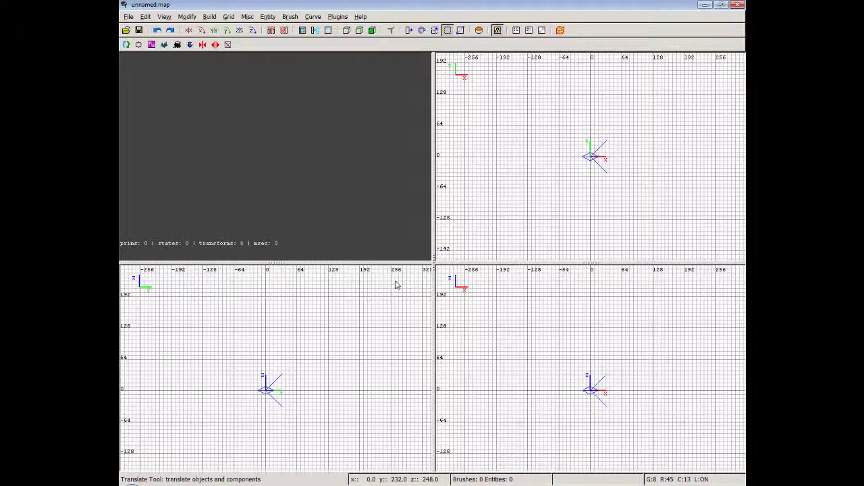
Open NetRadiant's Edit menu on the empty unnamed.map
click(146, 17)
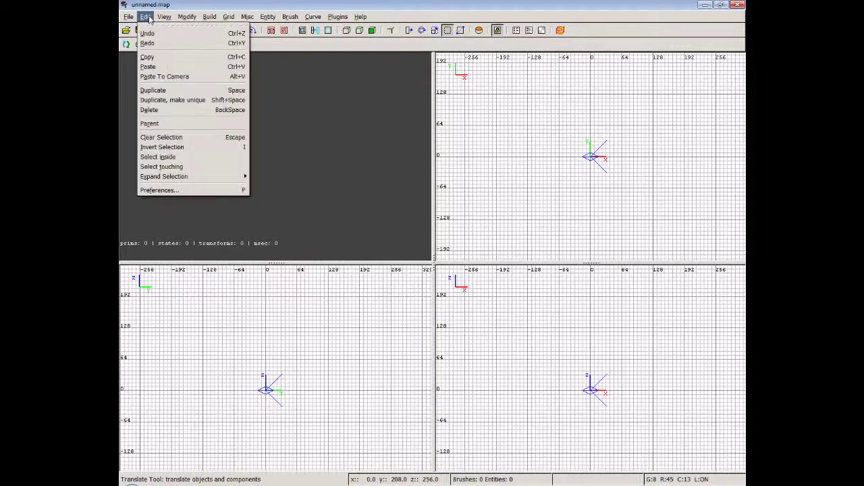
Open Edit > Preferences and enlarge the dialog so every settings page is listed
click(195, 190)
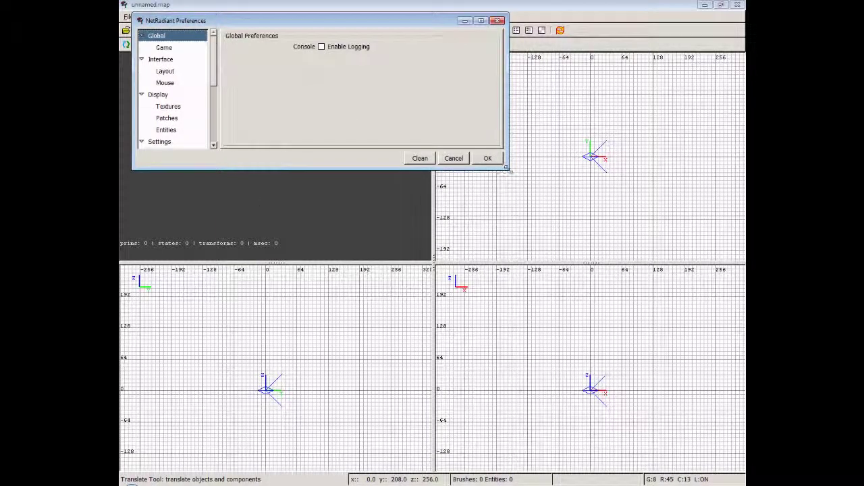
drag(506, 169, 587, 273)
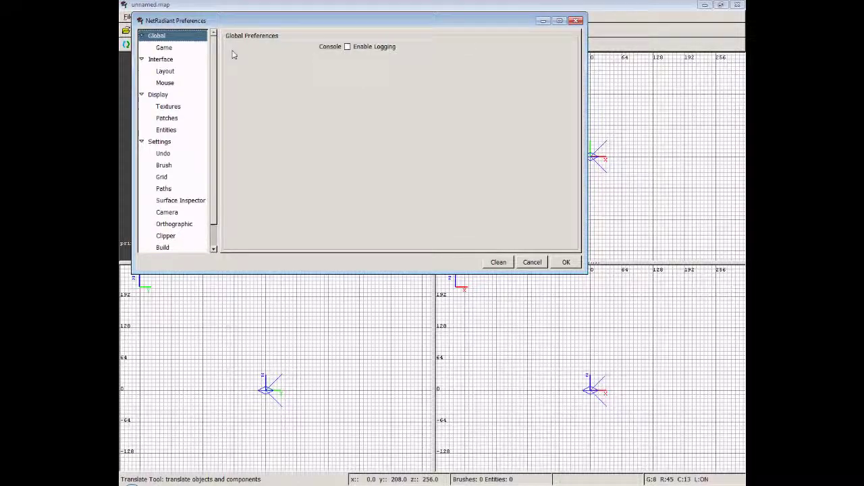
On the Game page, keep Alien Arena 2k9 selected and leave Show Global Preferences checked
click(170, 50)
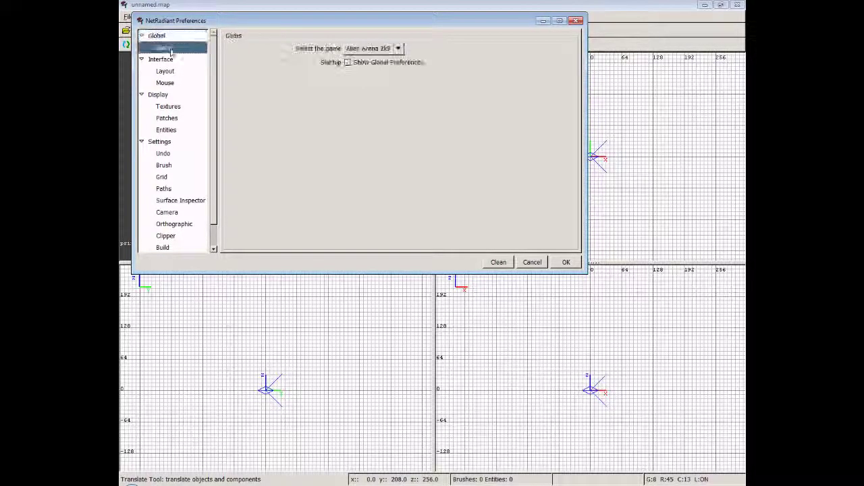
click(399, 49)
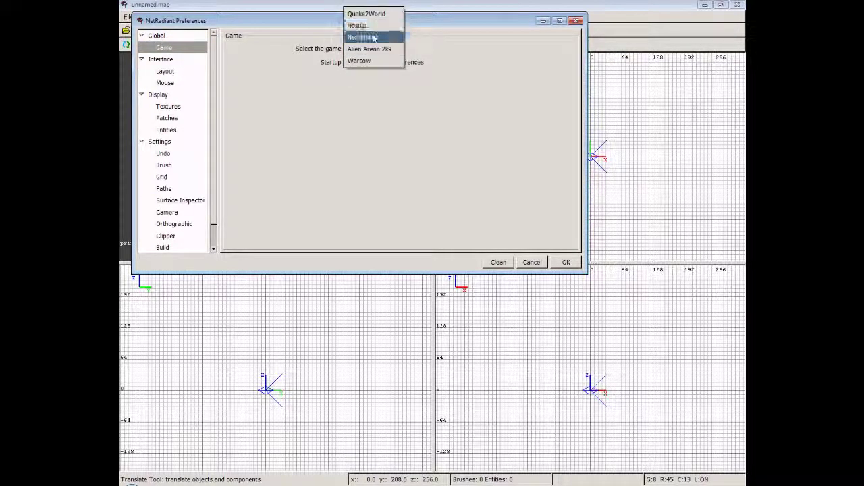
click(425, 53)
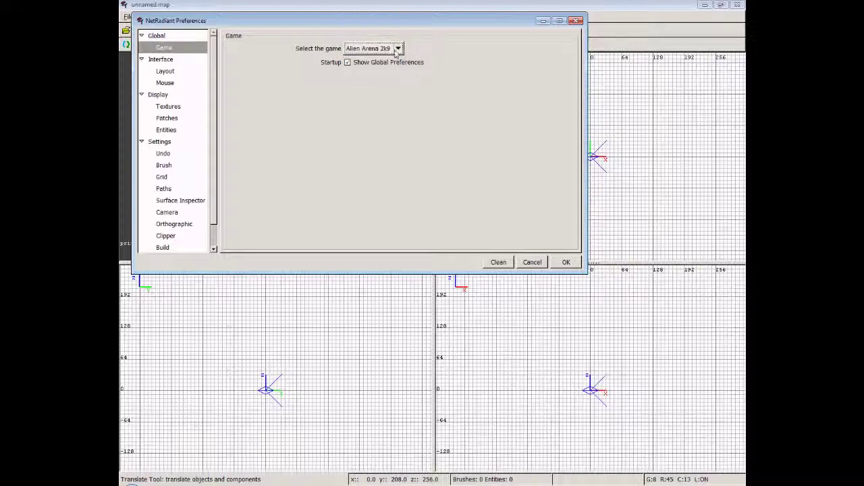
click(348, 64)
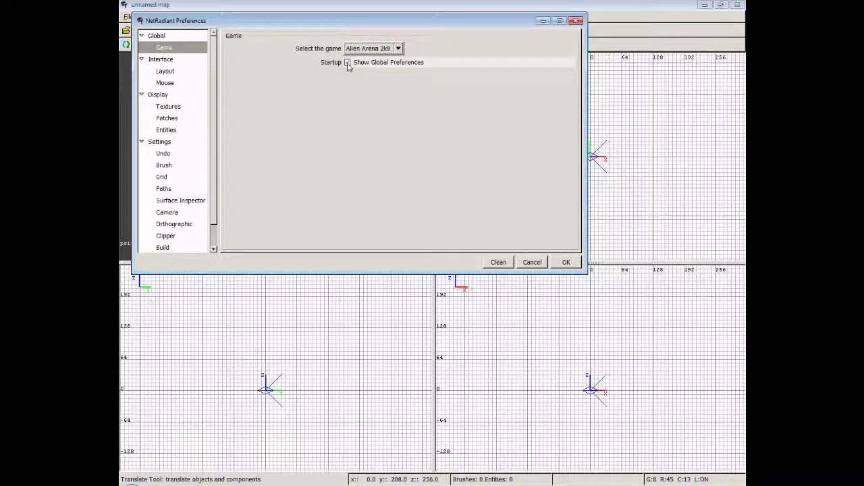
click(348, 63)
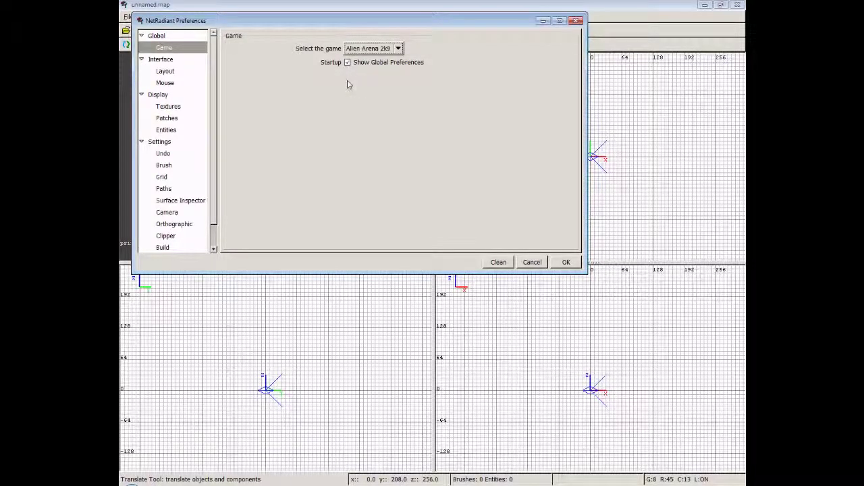
Go to Interface > Layout in the Preferences tree
click(160, 60)
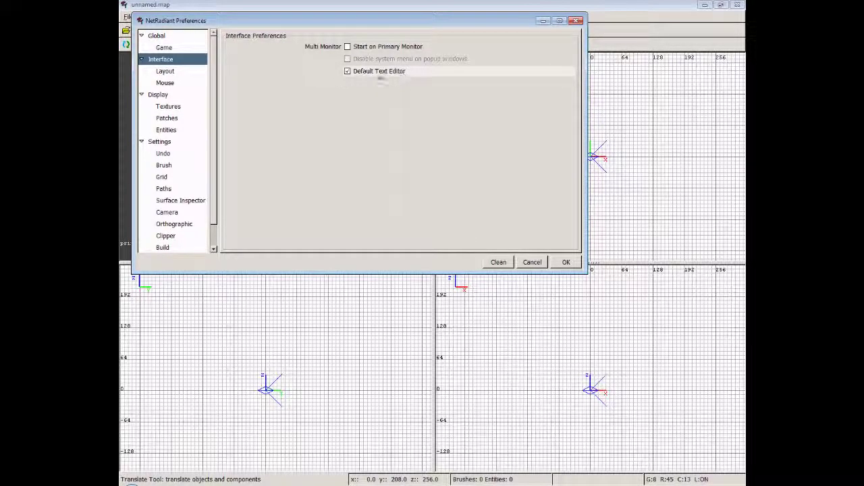
click(164, 72)
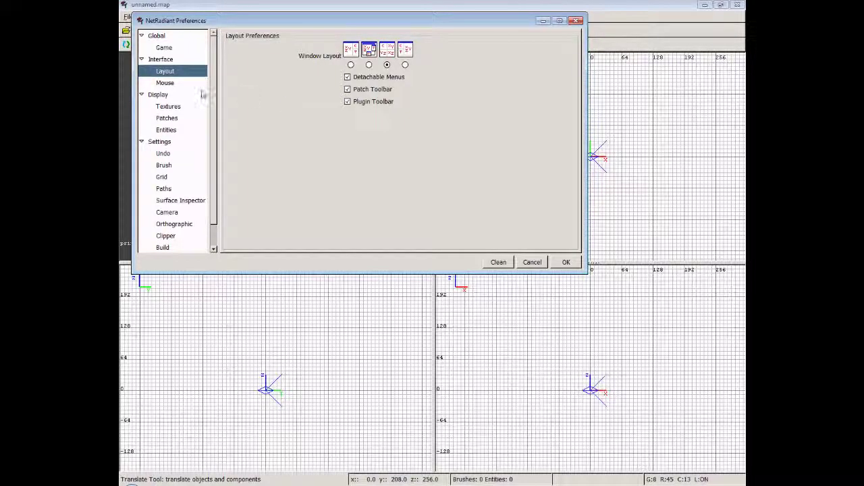
Move the Preferences dialog up and left, review Mouse options, then view the Textures page
drag(252, 20, 350, 169)
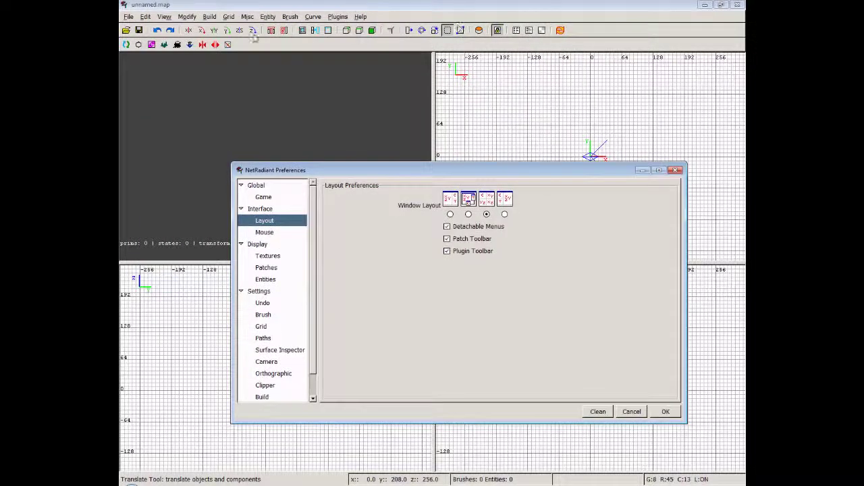
drag(363, 173, 301, 86)
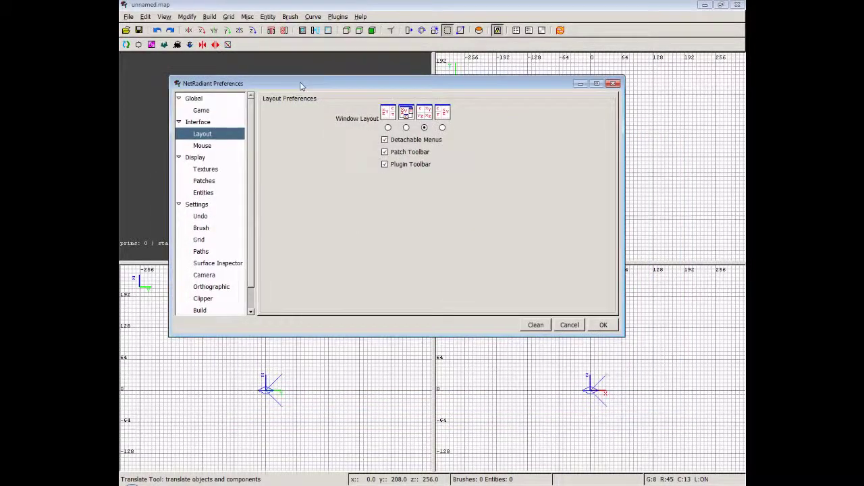
click(202, 146)
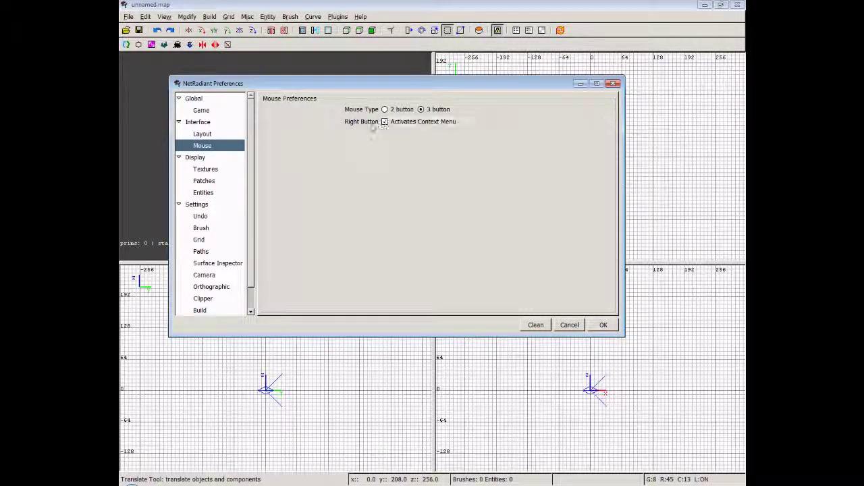
click(208, 169)
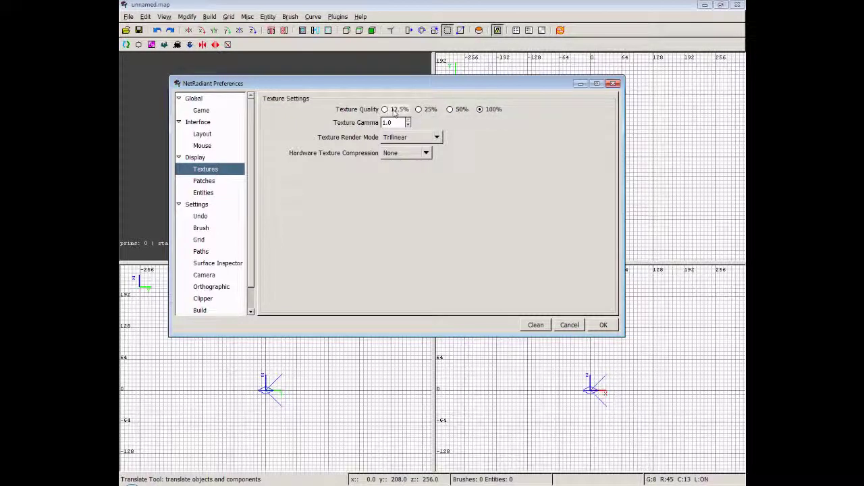
click(210, 183)
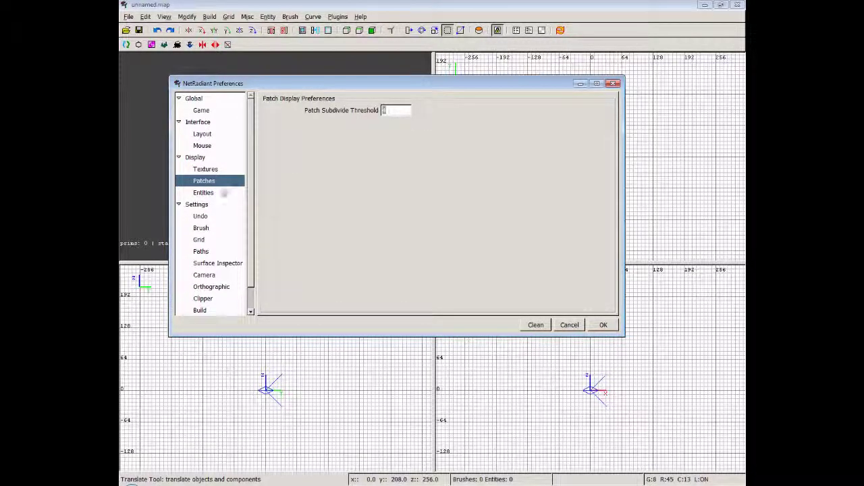
Review the Entities display options, then move on to the Undo Queue Settings page
click(206, 193)
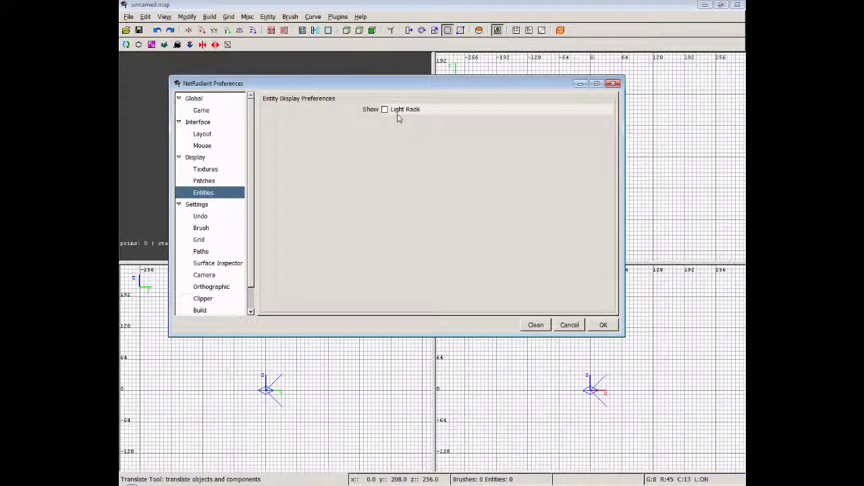
key(Down)
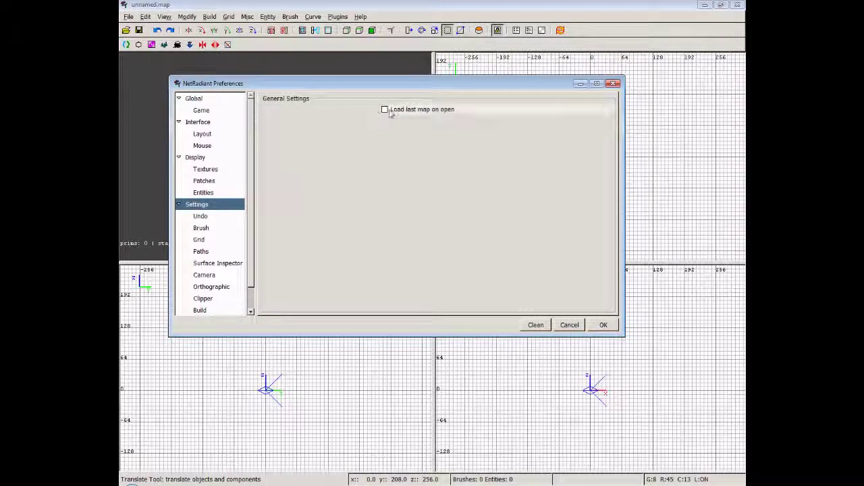
click(202, 217)
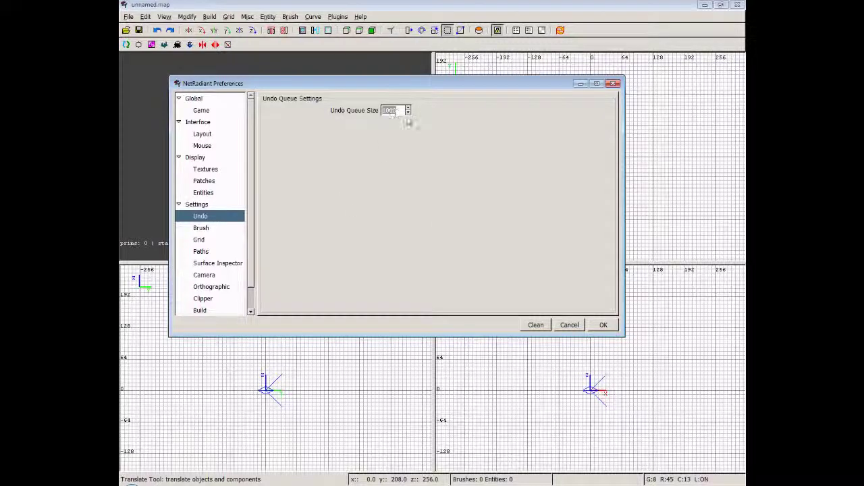
Move down the Preferences tree to the Brush Settings page
key(Down)
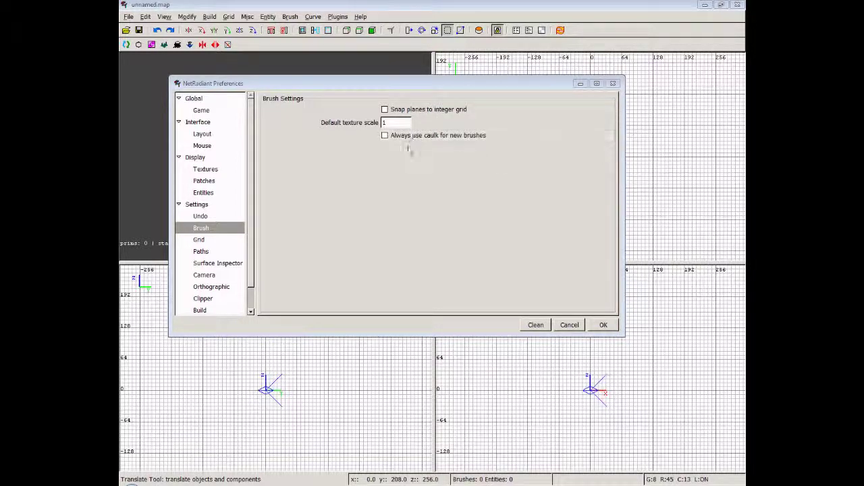
On the Grid page, confirm the default grid spacing stays at 8
click(207, 242)
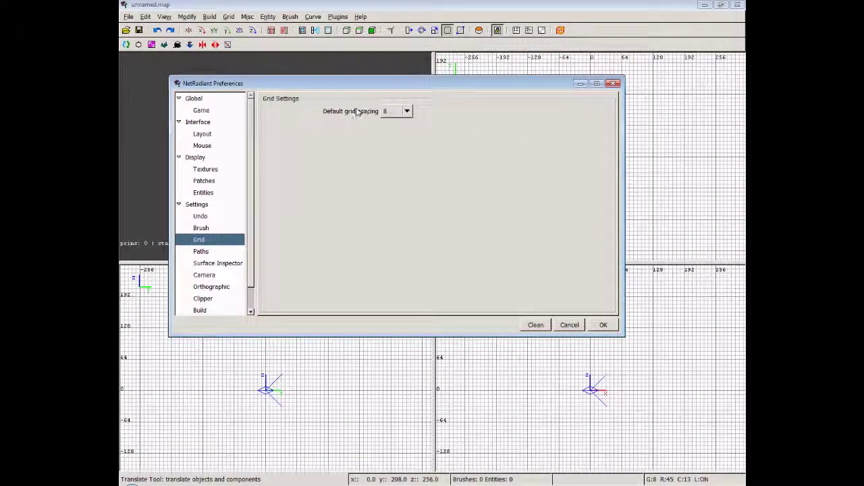
click(397, 112)
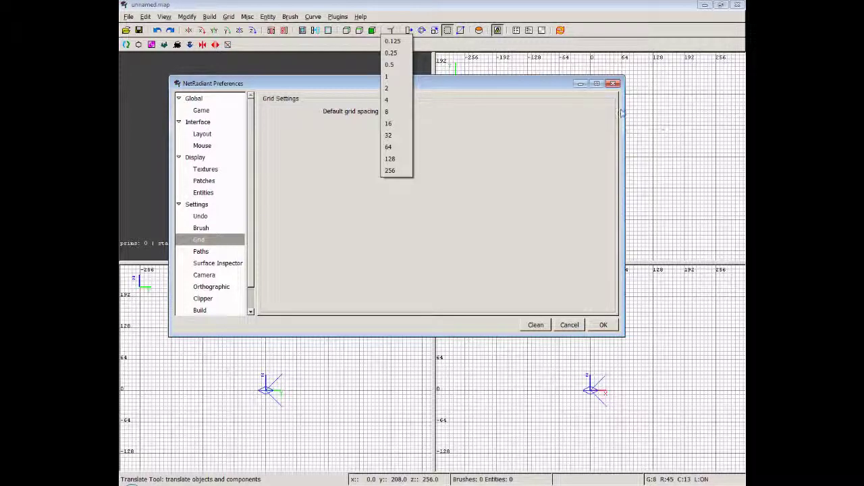
click(460, 136)
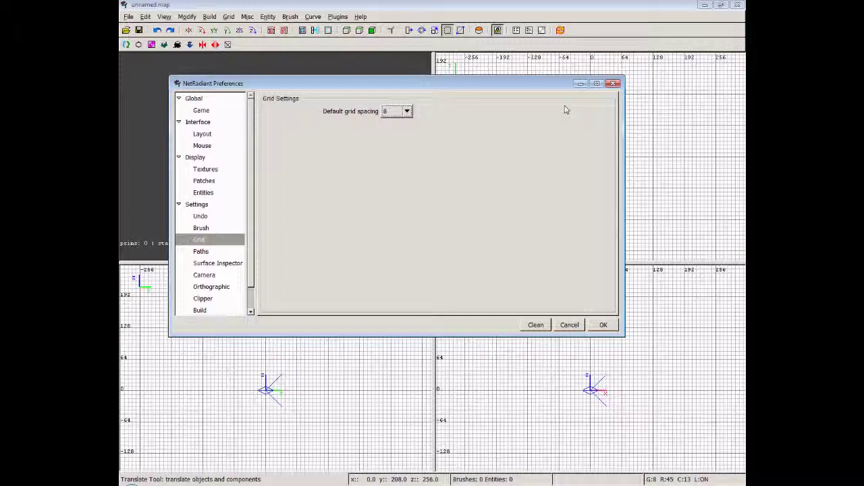
Check the Engine Path reads c:/Alien Arena 2007/, then view the Surface Inspector page
click(201, 252)
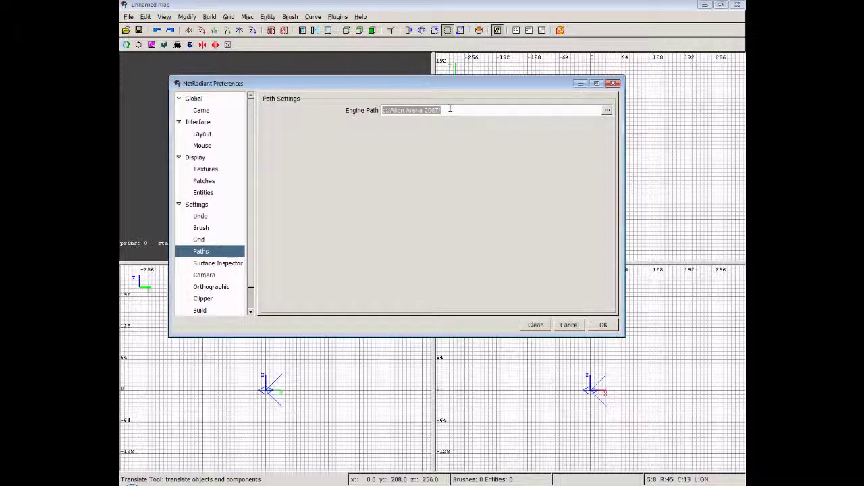
click(450, 110)
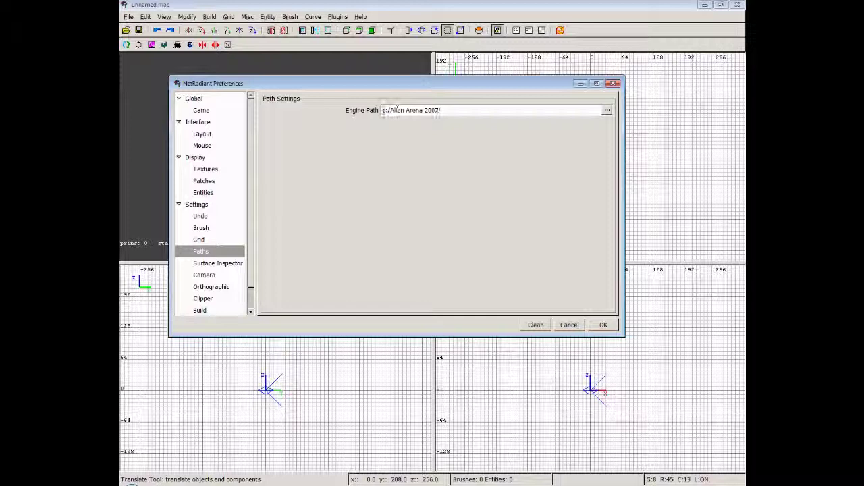
drag(382, 110, 461, 110)
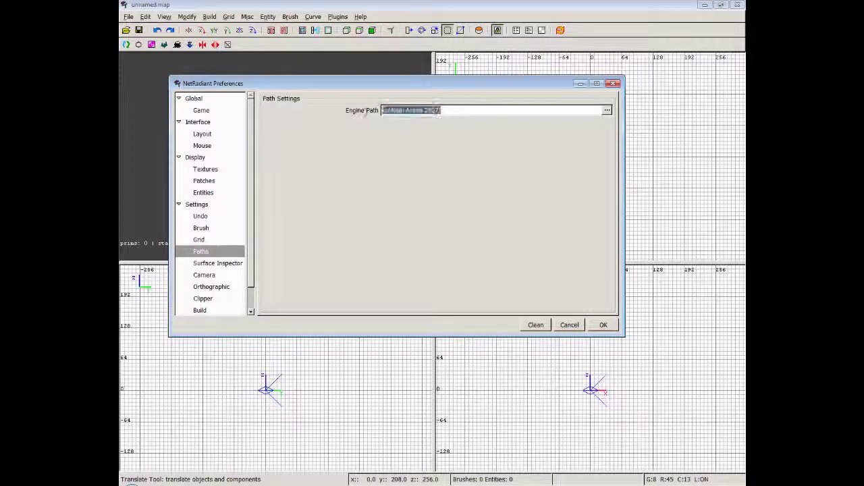
click(461, 109)
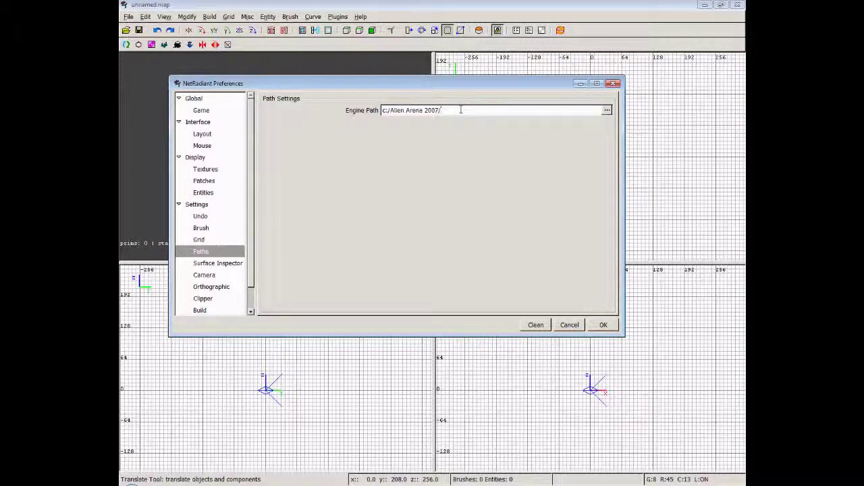
click(219, 266)
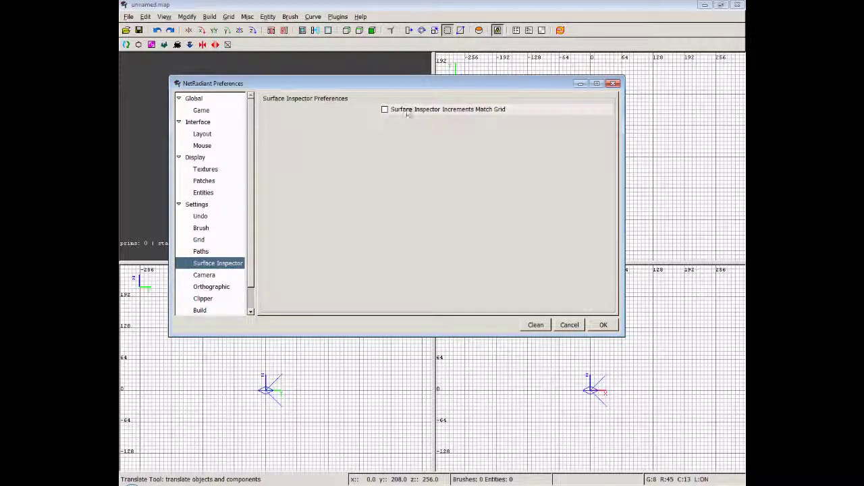
Turn off the Camera page's far-clip plane option and apply the preferences with OK
click(206, 275)
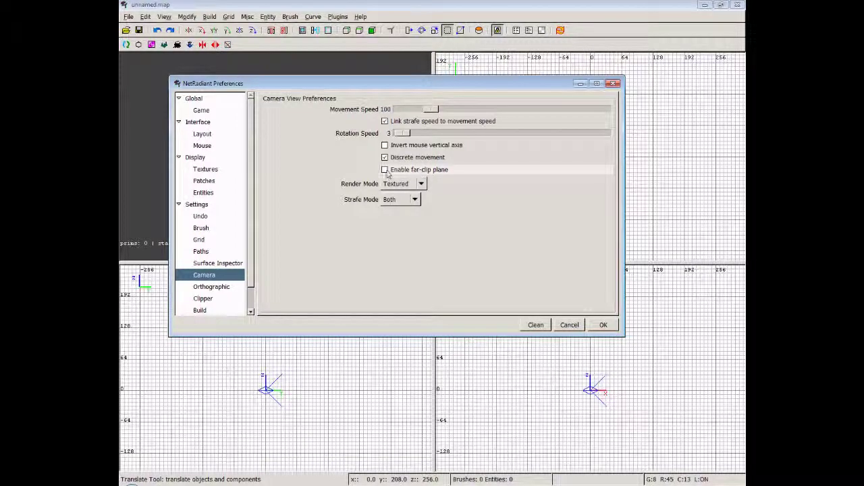
click(385, 170)
click(603, 325)
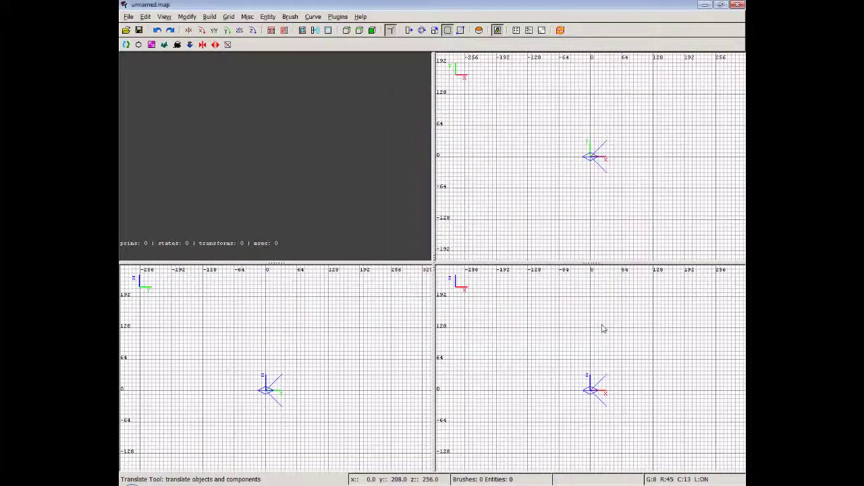
Load dm-megakill.map from the recent files list and free-look in the camera view
click(128, 16)
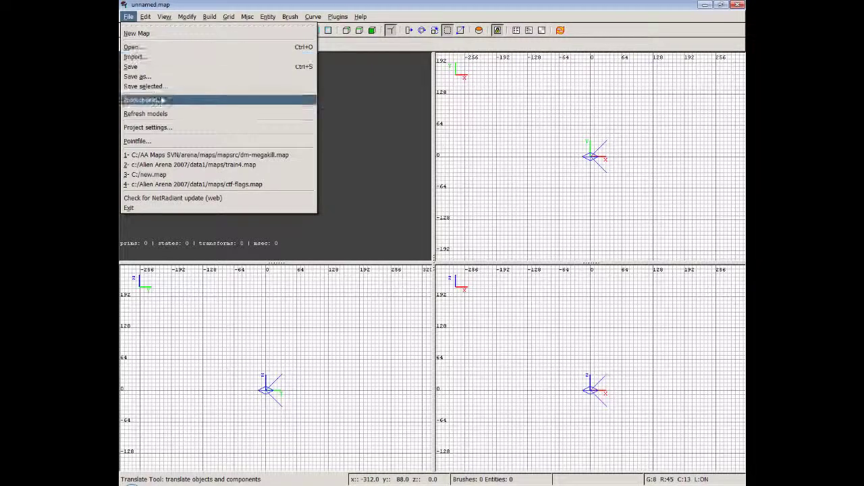
click(186, 156)
right_click(275, 157)
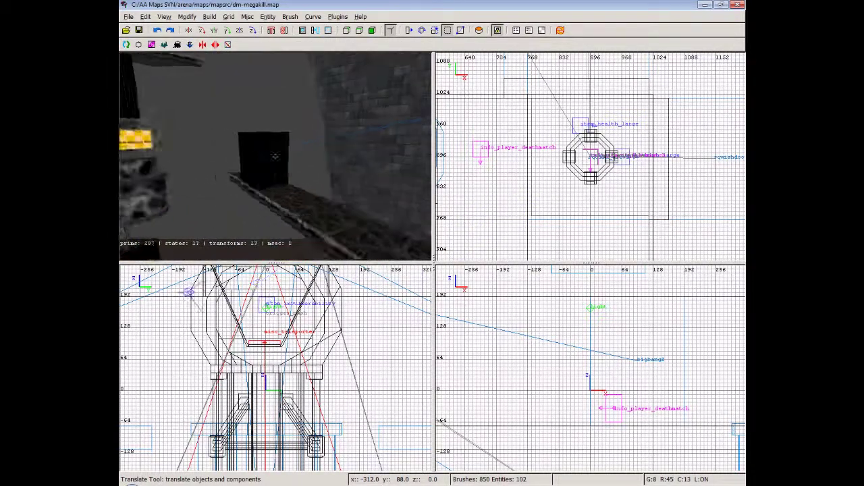
Fly the camera forward to the cylinder and yellow box platform, then free-look around the level
key(Up)
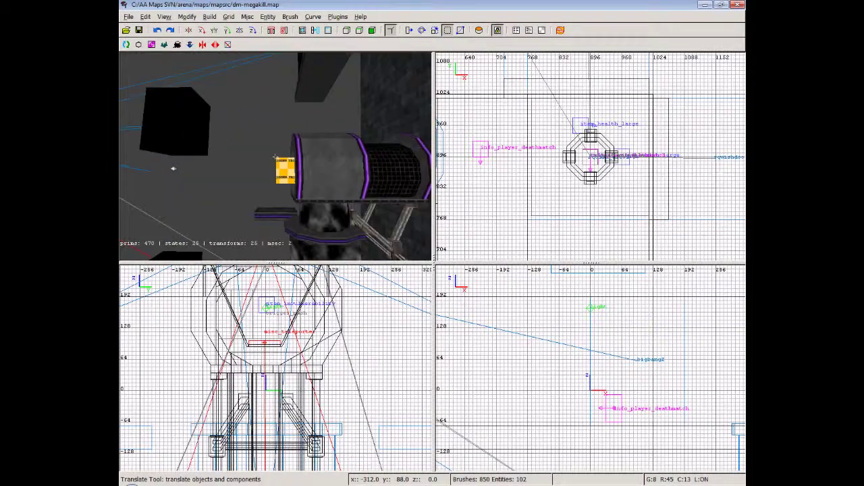
key(Up)
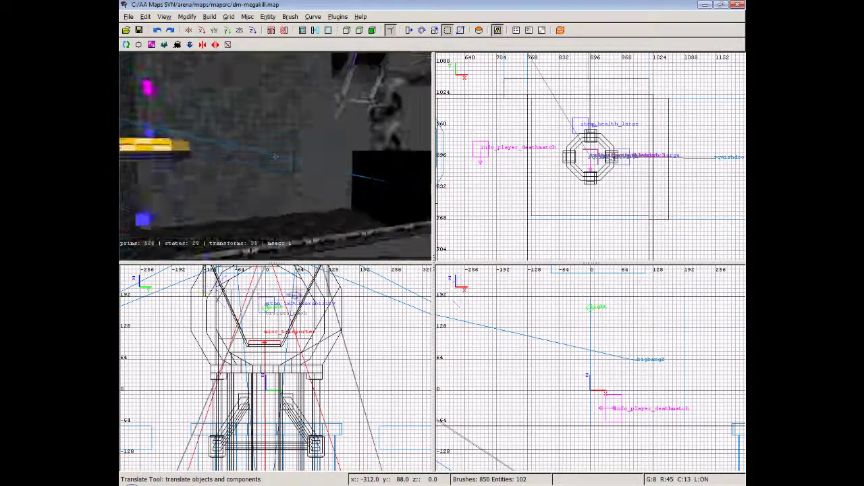
key(Up)
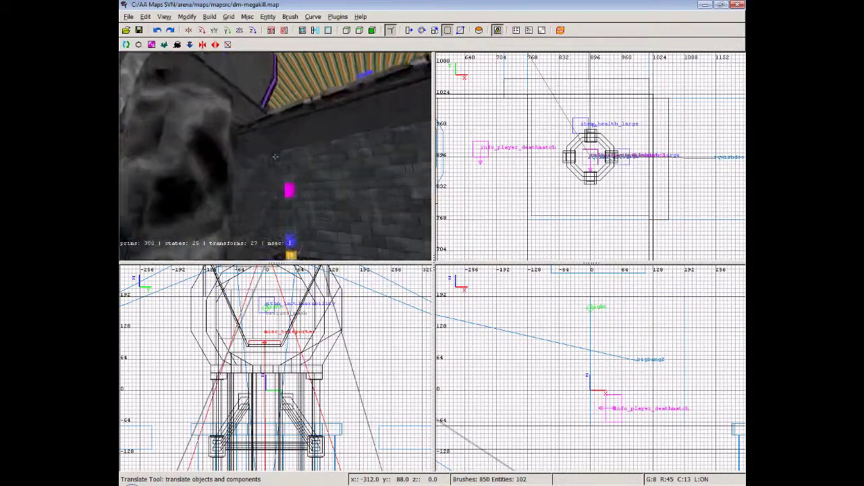
key(Up)
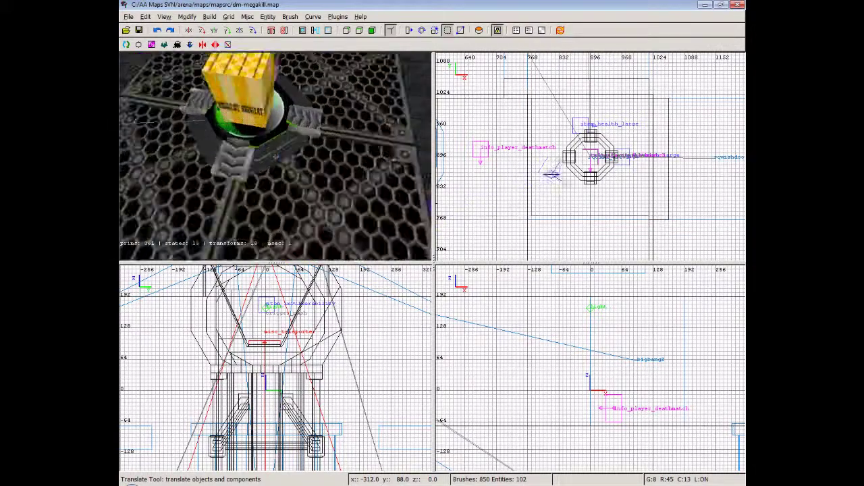
key(Right)
key(Up)
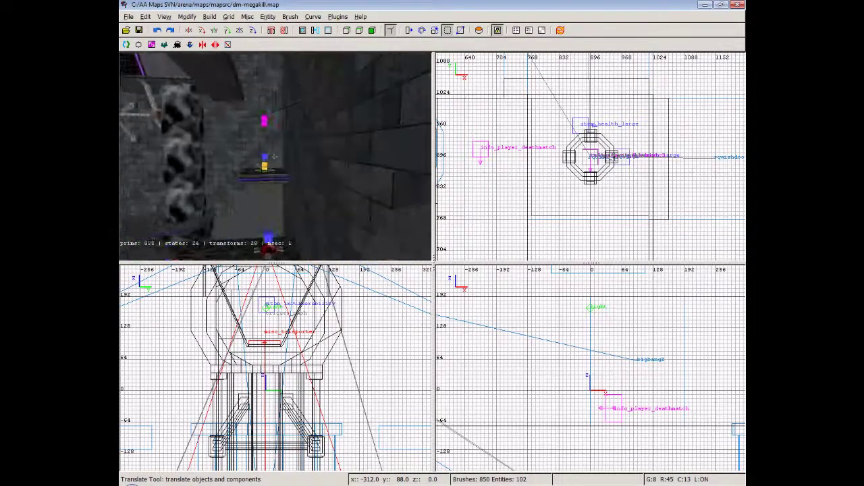
right_click(275, 158)
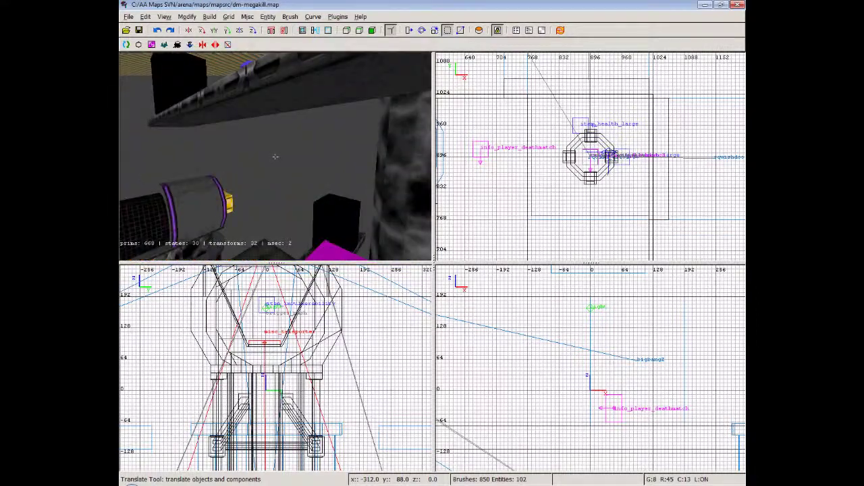
right_click(275, 157)
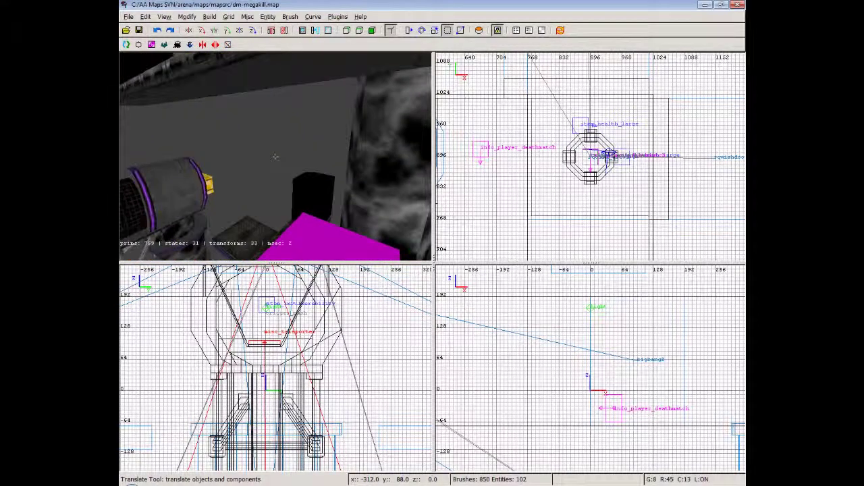
right_click(322, 196)
In Edit > Preferences, uncheck Enable far-clip plane on the Camera page, then show the Orthographic page
click(146, 17)
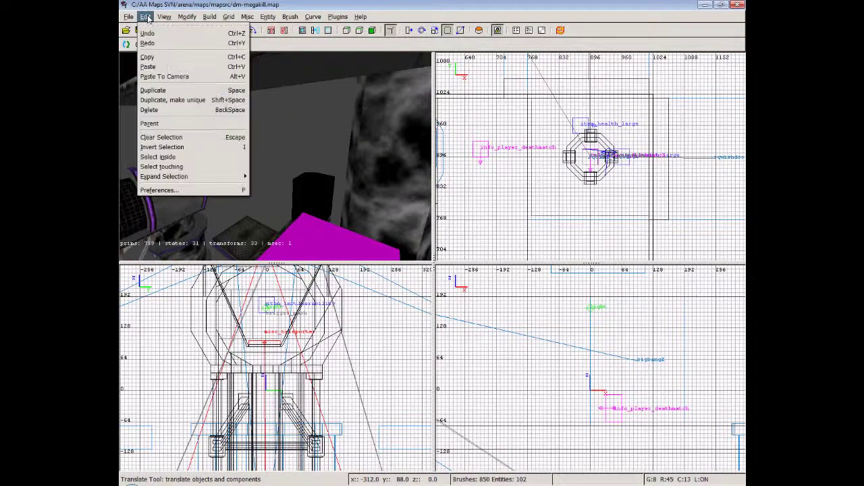
click(155, 188)
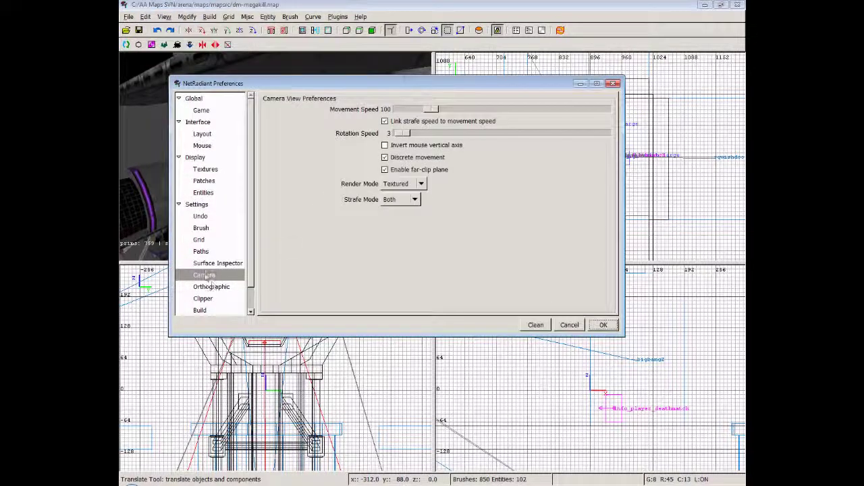
click(385, 170)
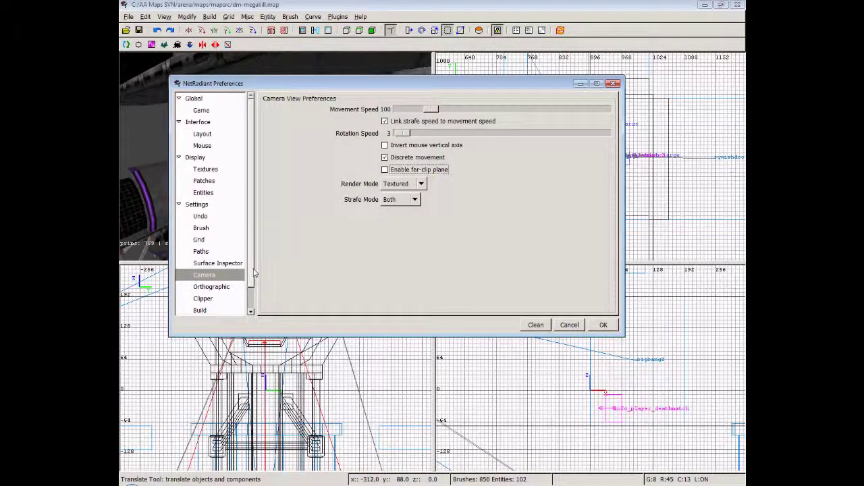
scroll(254, 276, down, 1)
click(223, 265)
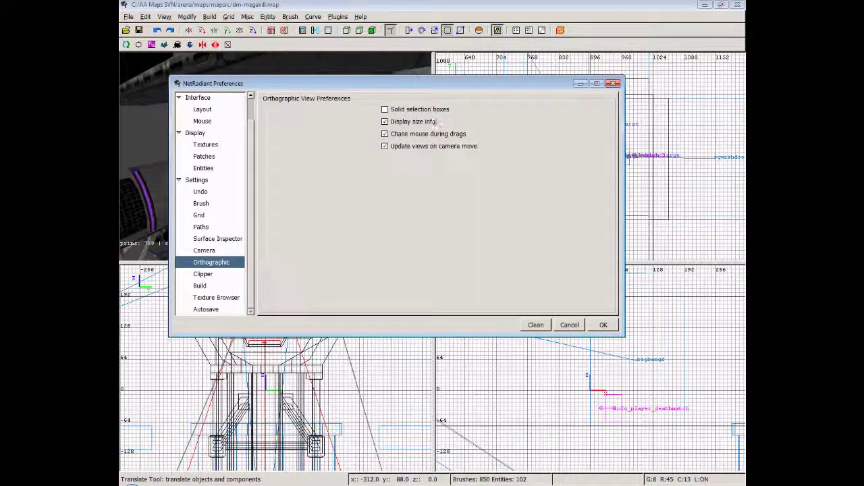
Check the Clipper page with caulk clipping left enabled, then move down to the Build page
click(202, 274)
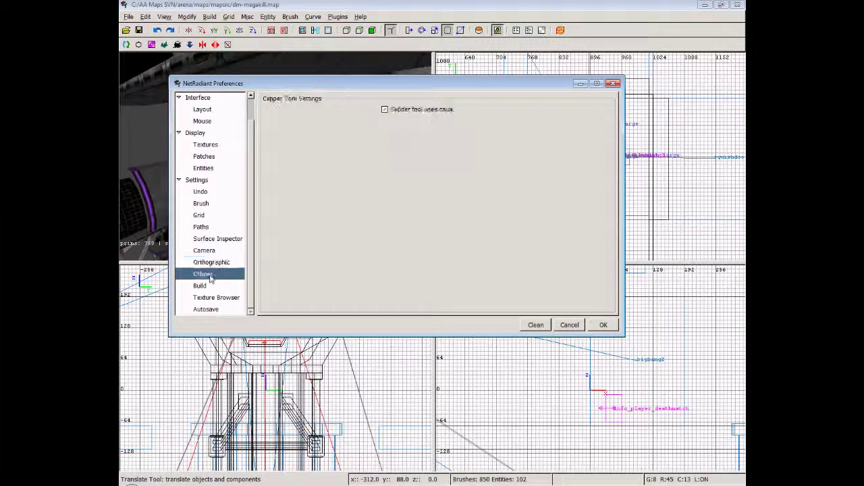
click(385, 110)
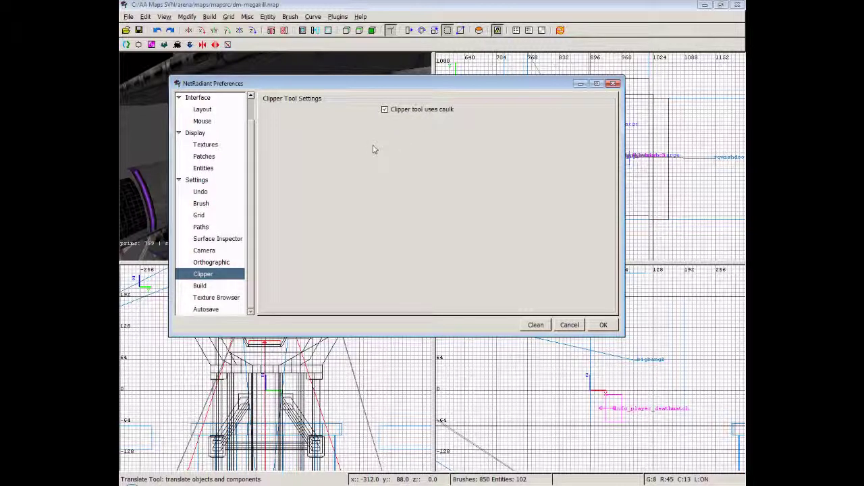
key(Down)
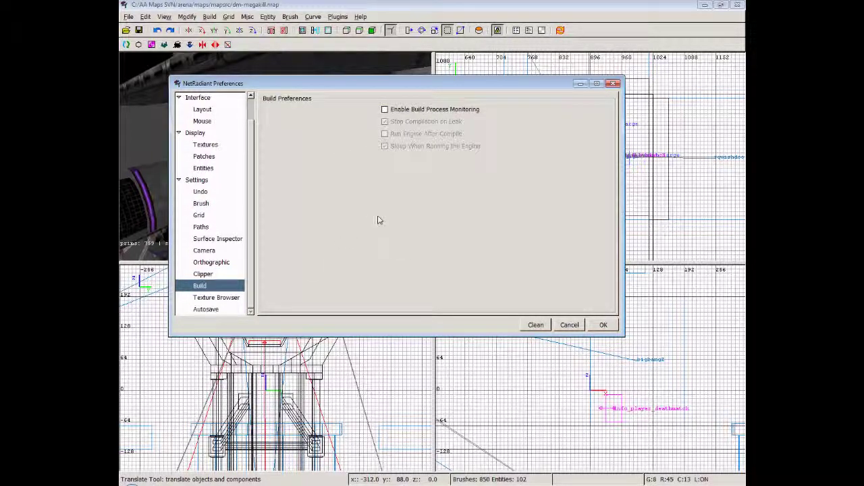
On the Texture Browser page, select Mousewheel Increment 64 and keep Load Shaders at Startup as None
click(217, 299)
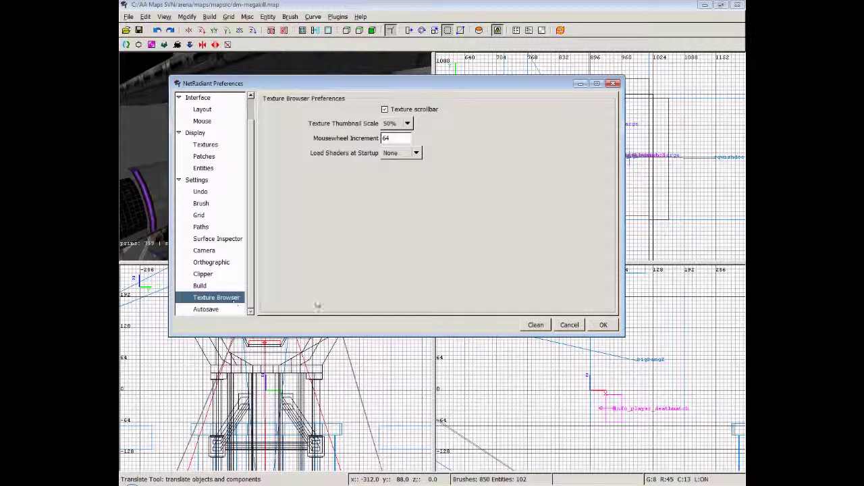
double_click(408, 138)
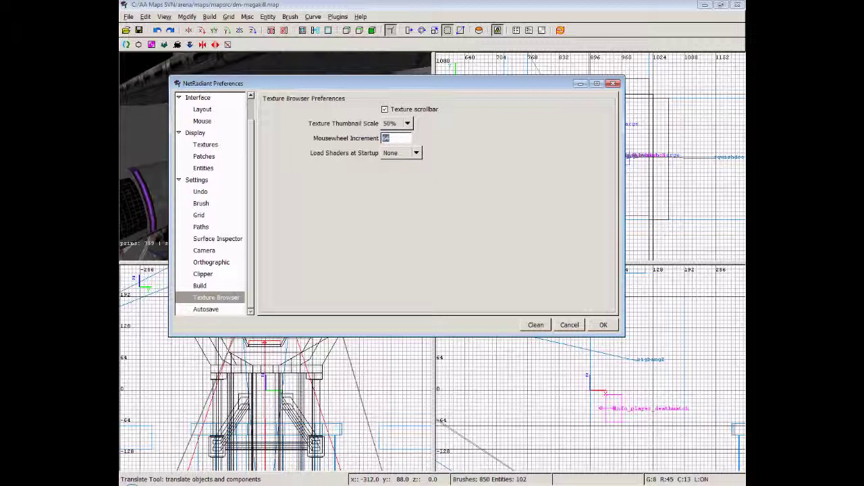
click(409, 153)
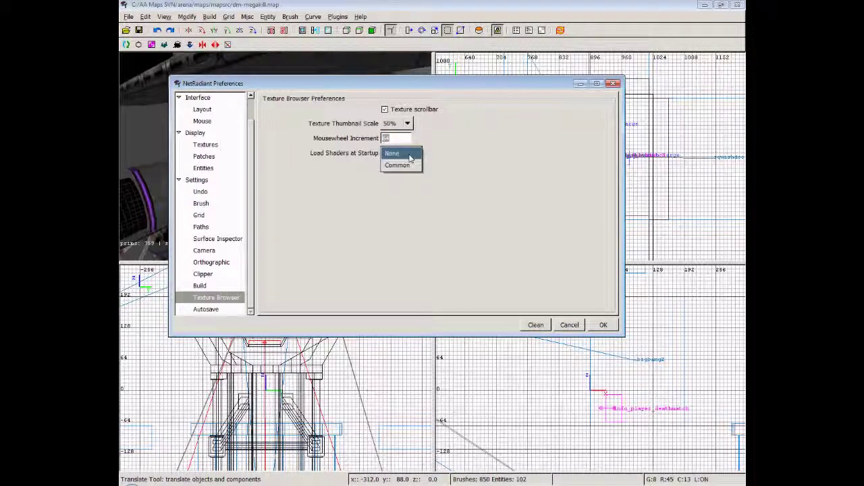
click(410, 152)
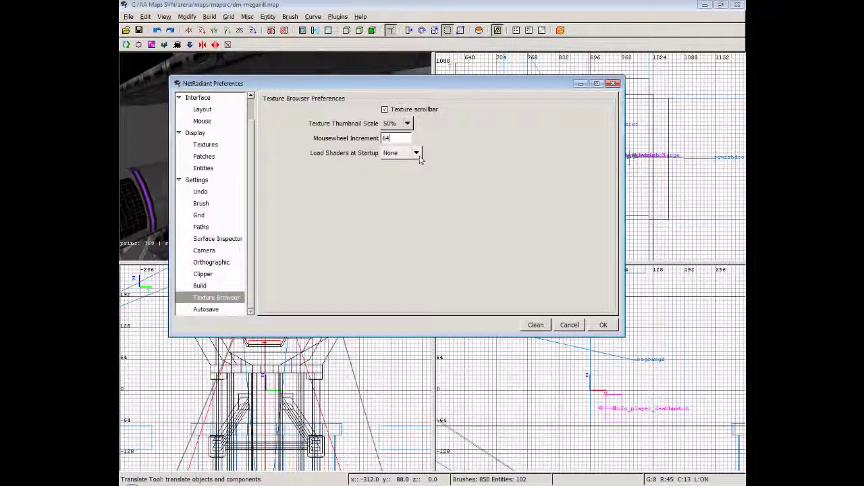
click(415, 152)
click(404, 154)
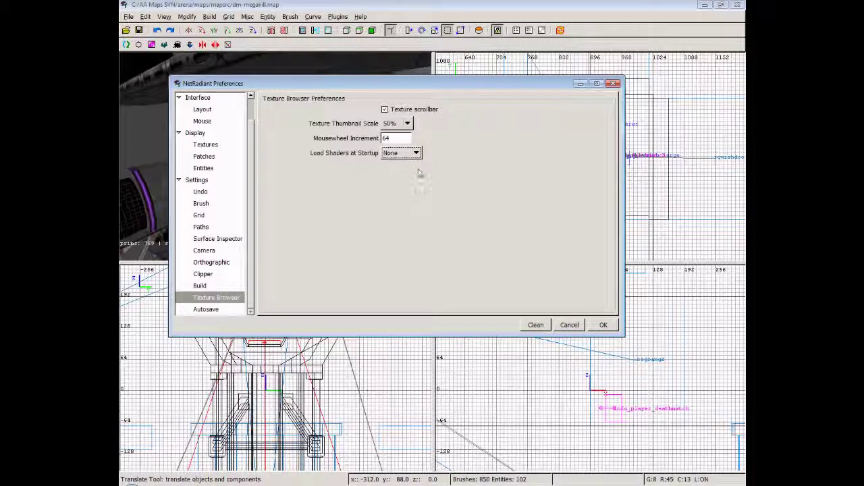
click(217, 309)
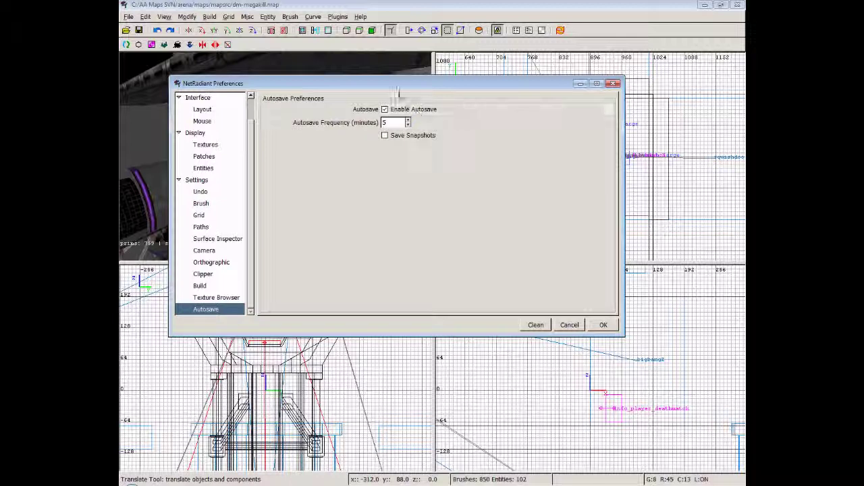
Check Save Snapshots, lower Autosave Frequency to 2 minutes, and confirm the preferences with OK
click(385, 136)
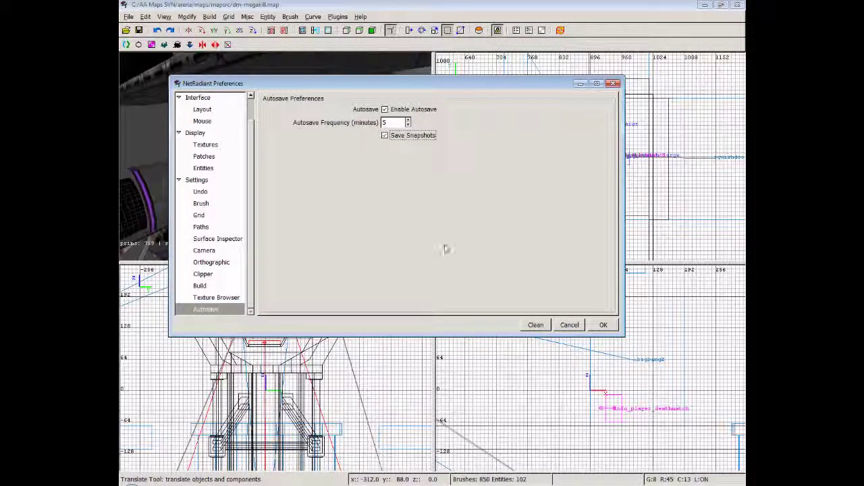
double_click(397, 122)
click(408, 126)
click(601, 325)
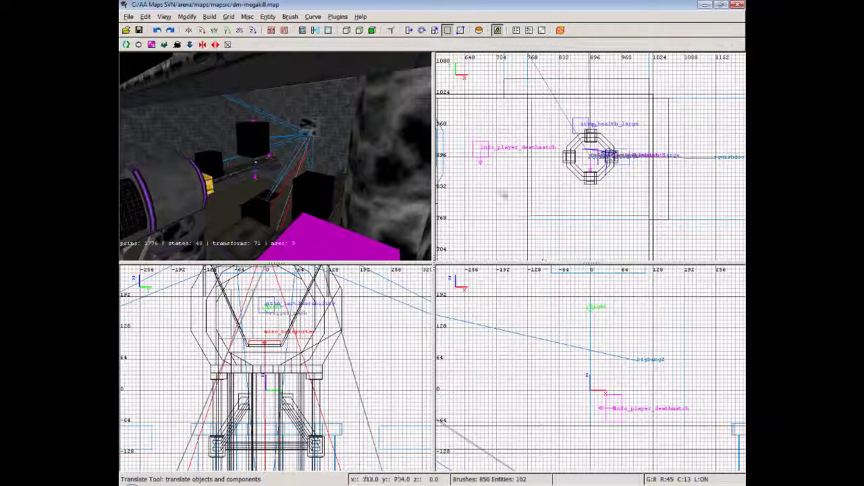
click(146, 16)
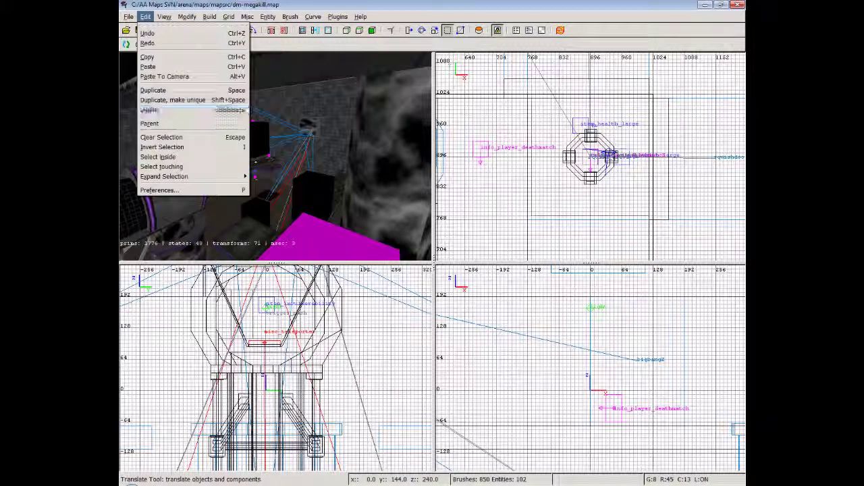
click(188, 191)
scroll(229, 156, up, 2)
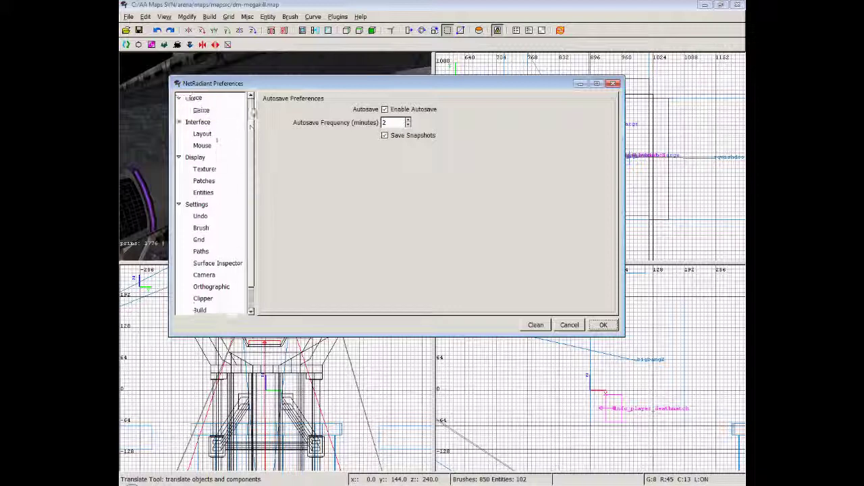
click(207, 135)
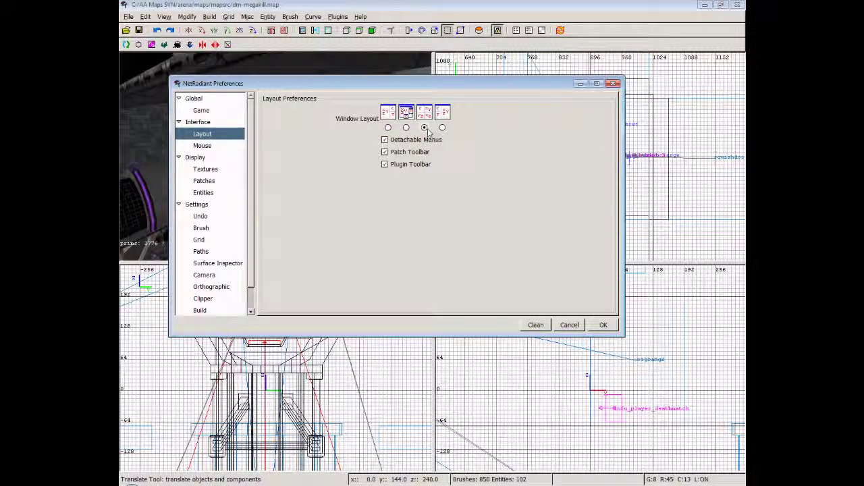
click(570, 325)
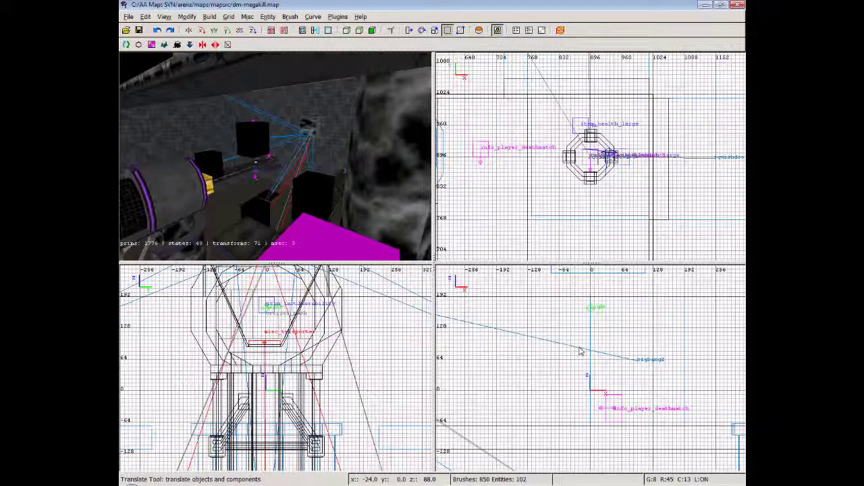
click(129, 16)
Replace dm-megakill.map with a blank unnamed.map via File > New Map
key(Escape)
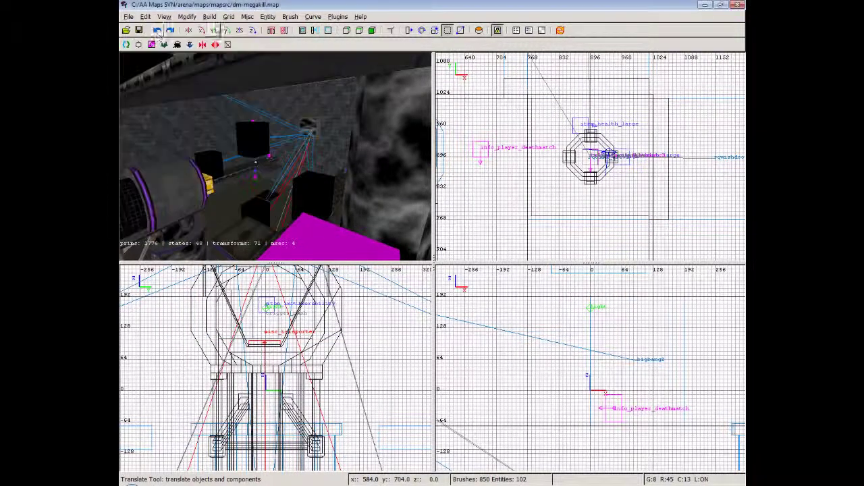
click(129, 17)
click(135, 35)
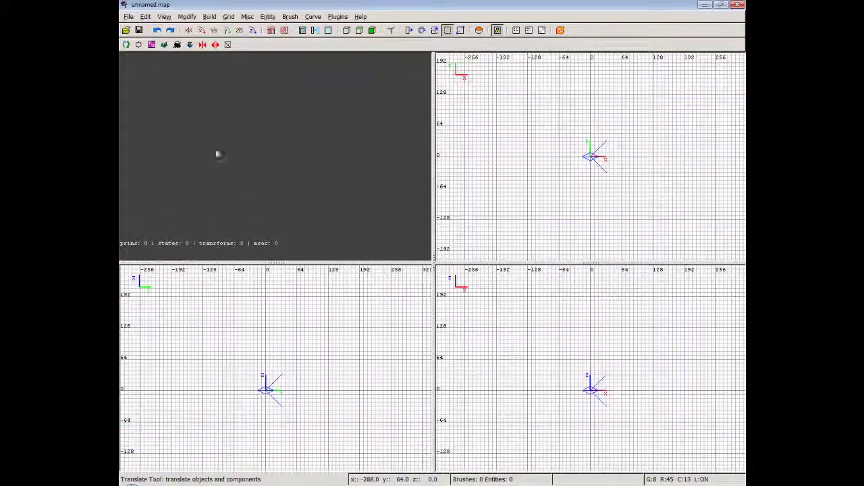